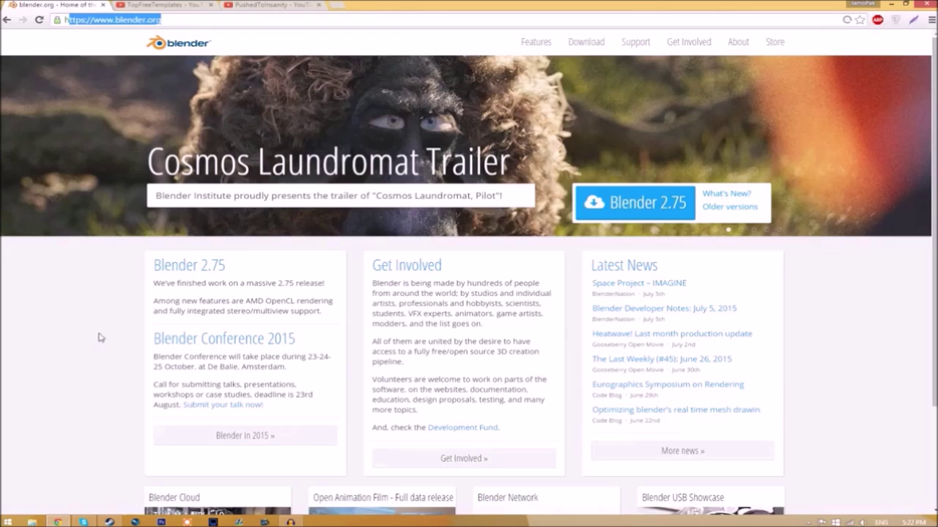
Step: Start the Blender 2.75 for Windows download from blender.org
{"action": "left_click", "coordinate": [266, 227]}
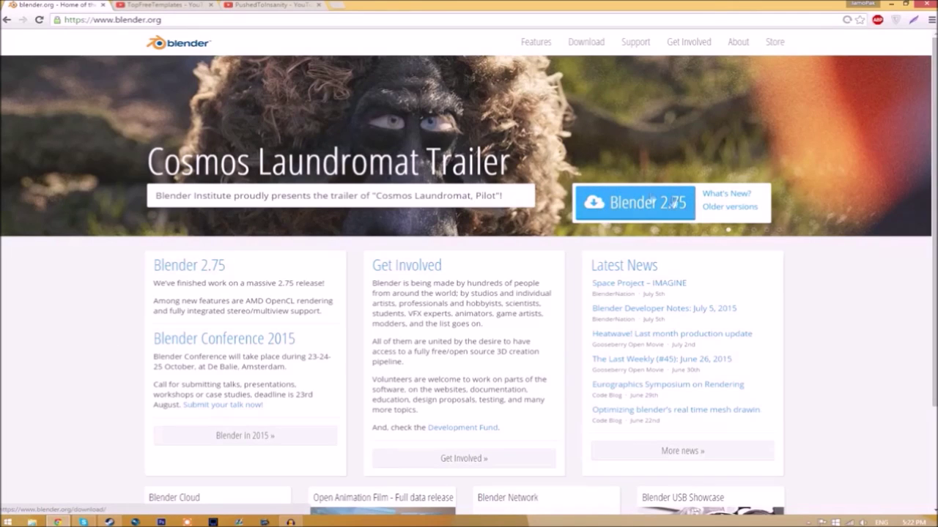
{"action": "left_click", "coordinate": [645, 210]}
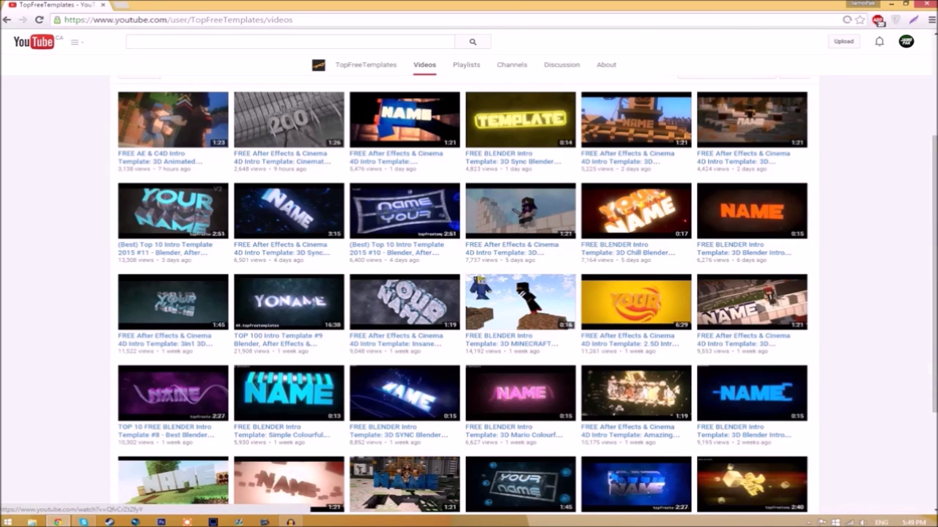
Step: Extract the Intro Template archive onto the desktop with Extract Here
{"action": "left_click", "coordinate": [901, 5]}
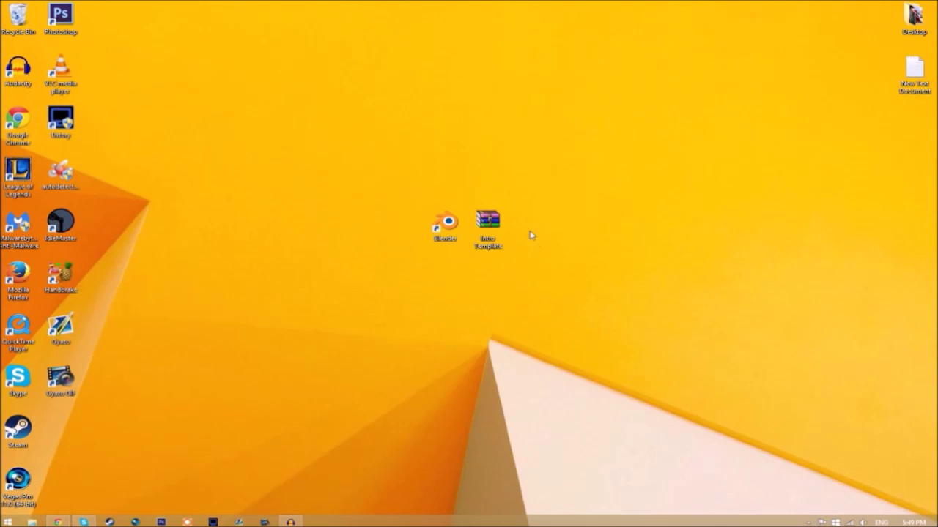
{"action": "left_click", "coordinate": [484, 221]}
{"action": "right_click", "coordinate": [484, 220]}
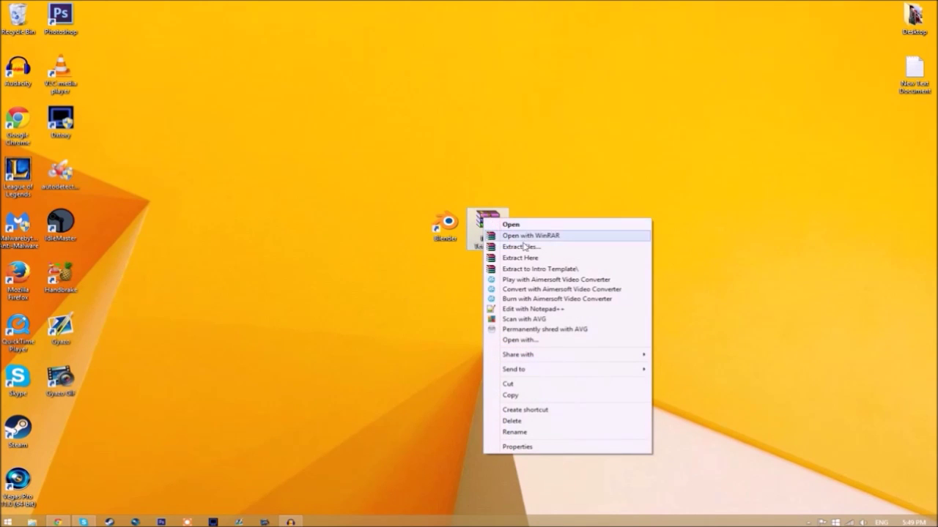
{"action": "left_click", "coordinate": [522, 258]}
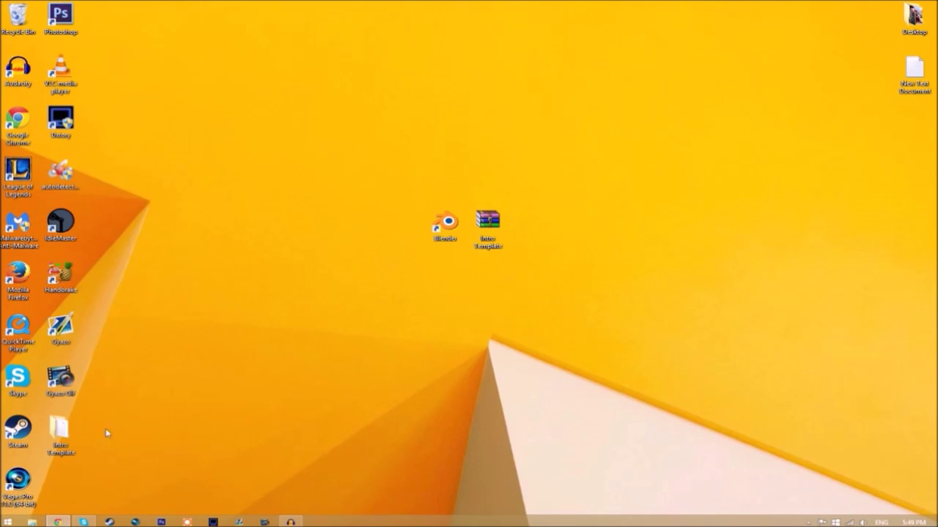
Step: Place the extracted folder beside the archive and confirm it holds EDIT TEXT HERE.blend
{"action": "left_click_drag", "start_coordinate": [60, 432], "coordinate": [532, 230]}
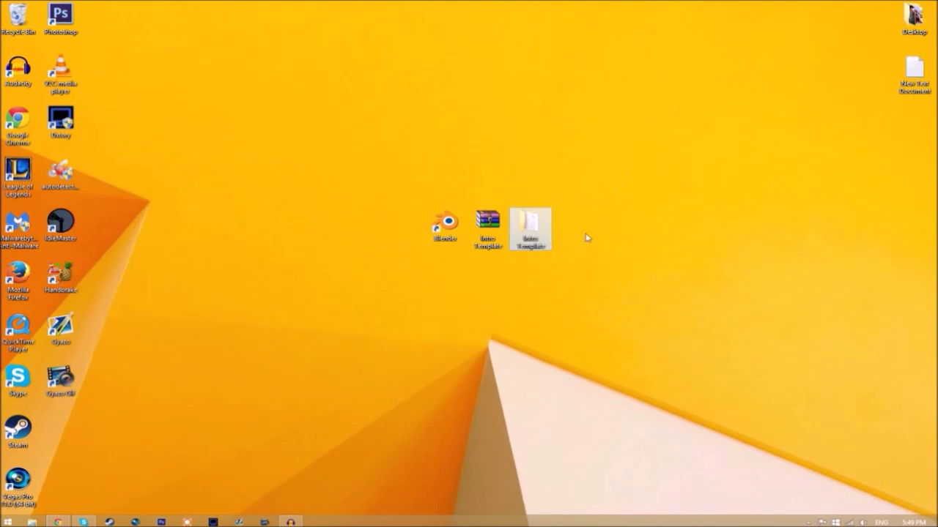
{"action": "double_click", "coordinate": [531, 228]}
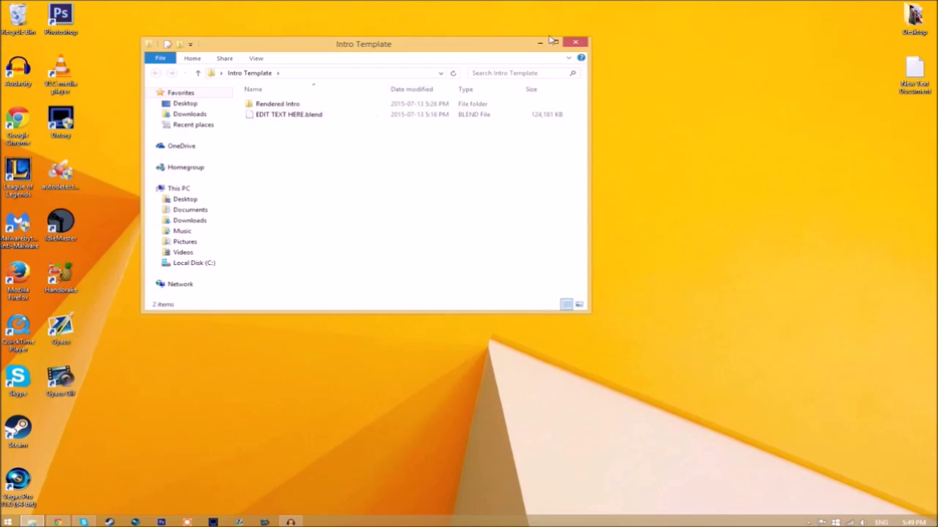
{"action": "left_click", "coordinate": [576, 42]}
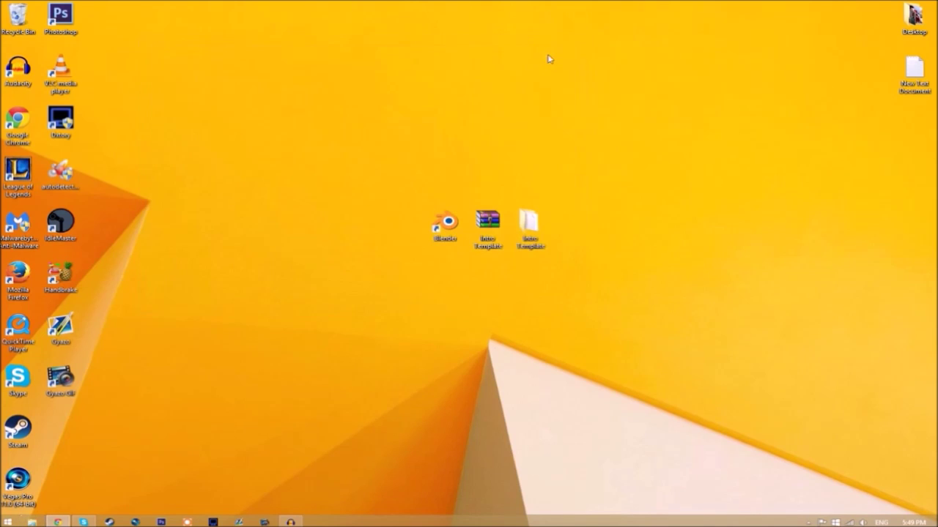
Step: Launch Blender and open the EDIT TEXT HERE.blend template file
{"action": "double_click", "coordinate": [445, 222]}
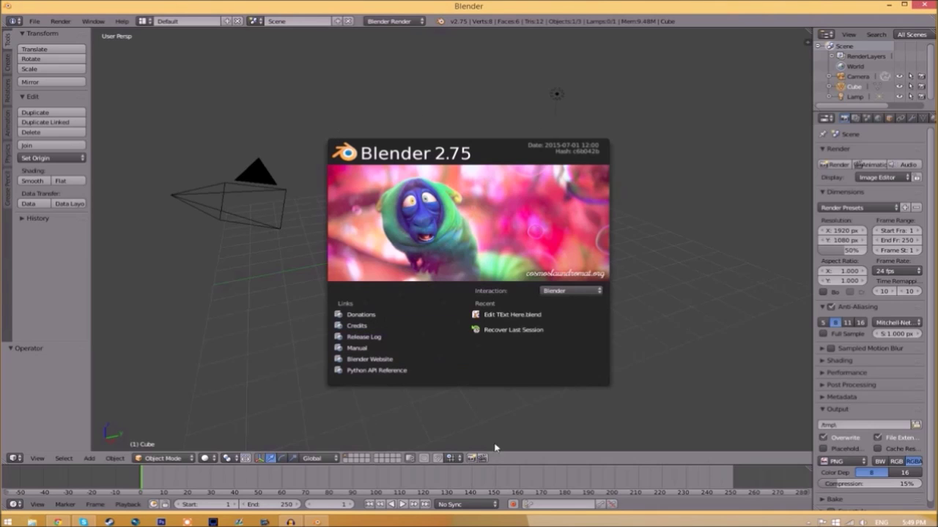
{"action": "left_click", "coordinate": [33, 20]}
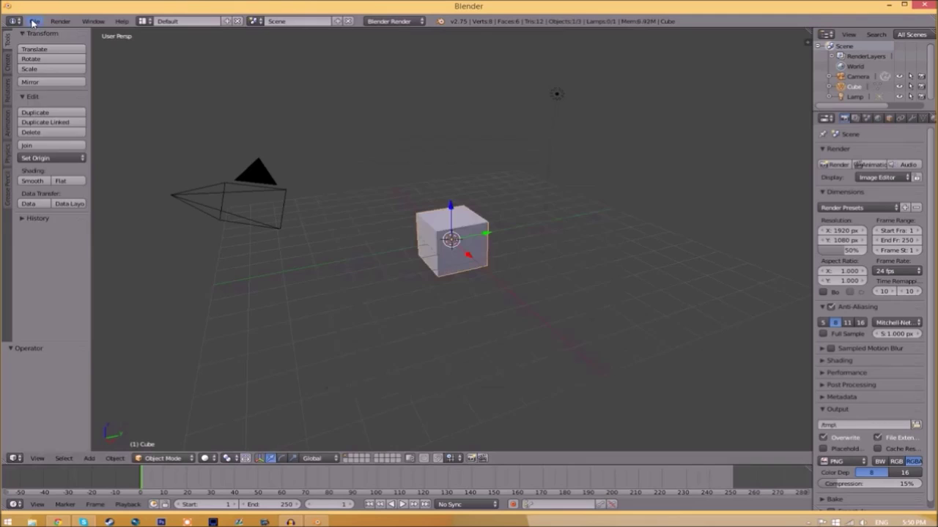
{"action": "left_click", "coordinate": [33, 21]}
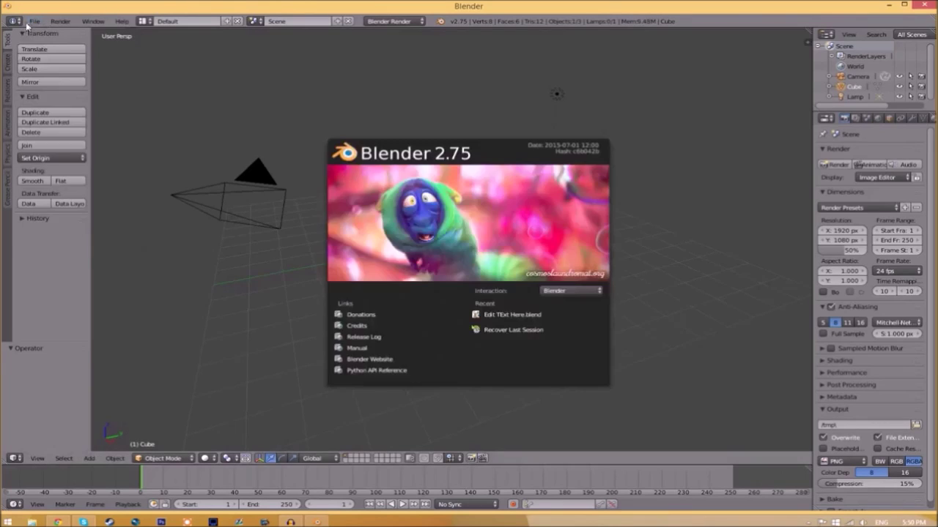
{"action": "left_click", "coordinate": [34, 20]}
{"action": "left_click", "coordinate": [34, 20]}
{"action": "left_click", "coordinate": [44, 43]}
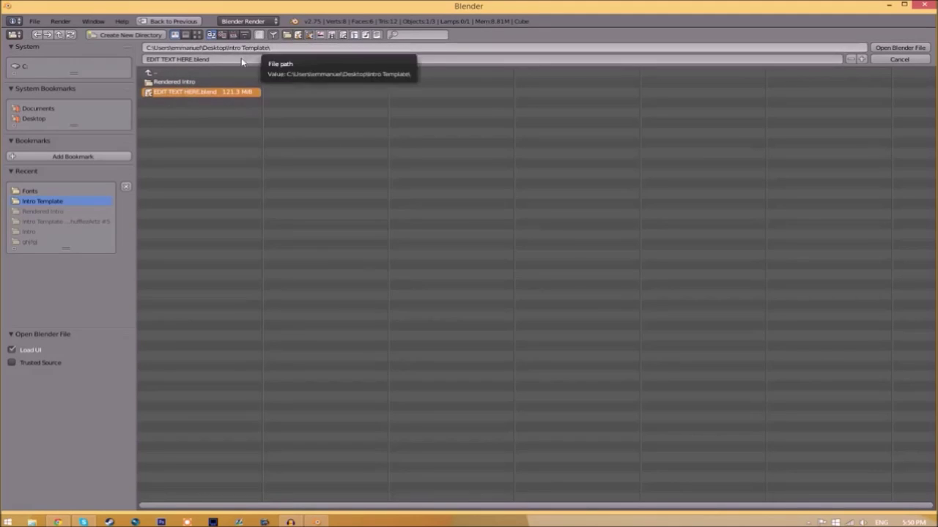
{"action": "left_click", "coordinate": [908, 48]}
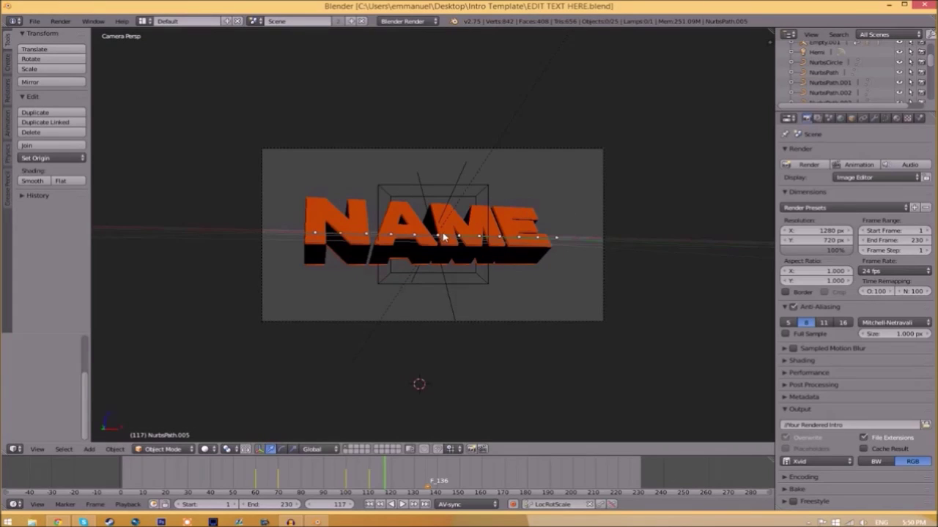
Step: Change the orange 3D text from NAME to TFT
{"action": "right_click", "coordinate": [452, 242]}
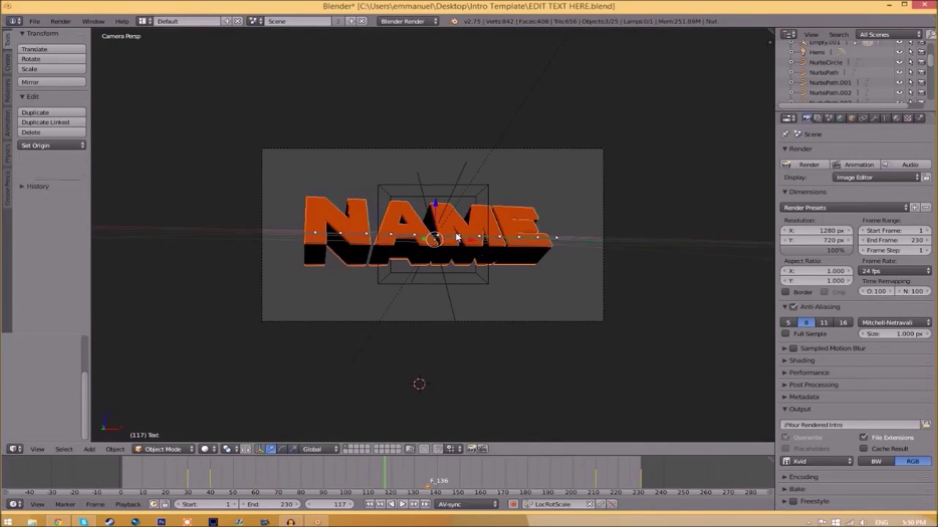
{"action": "key", "text": "Tab"}
{"action": "key", "text": "BackSpace"}
{"action": "key", "text": "BackSpace"}
{"action": "key", "text": "BackSpace"}
{"action": "key", "text": "BackSpace"}
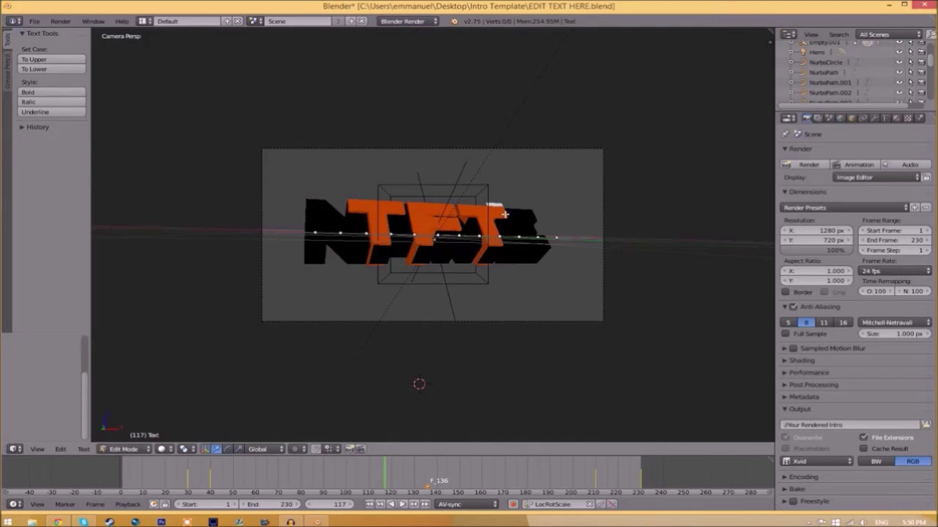
{"action": "key", "text": "Tab"}
Step: Change the black Text.001 copy to read TFT as well
{"action": "right_click", "coordinate": [519, 230]}
{"action": "key", "text": "Tab"}
{"action": "key", "text": "BackSpace"}
{"action": "key", "text": "BackSpace"}
{"action": "key", "text": "BackSpace"}
{"action": "key", "text": "BackSpace"}
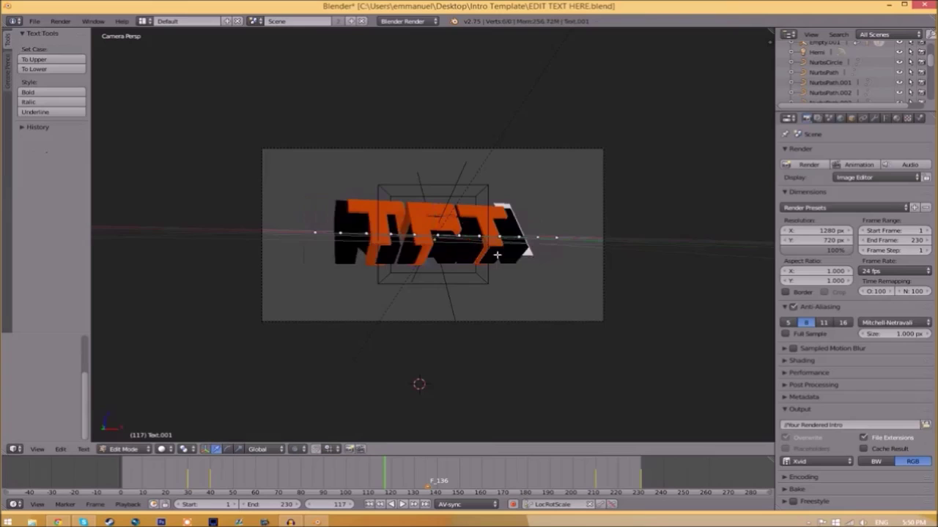
{"action": "key", "text": "Tab"}
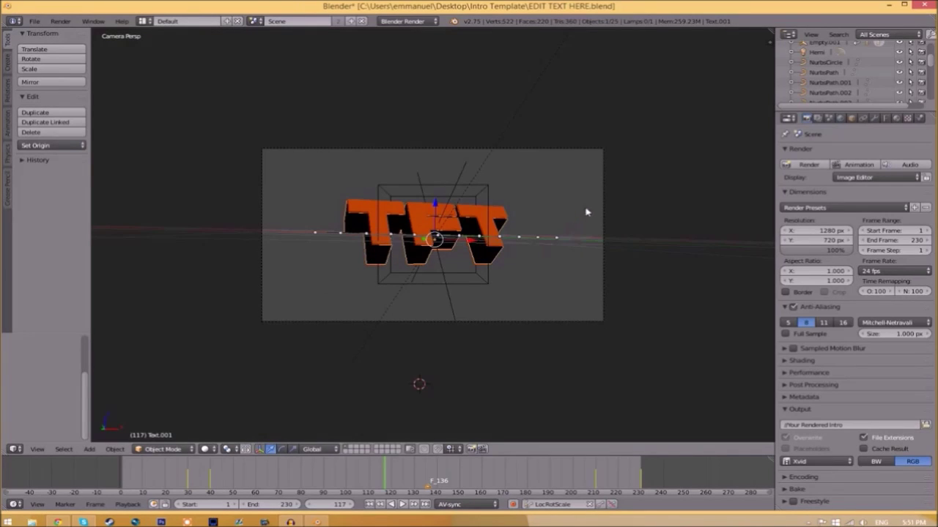
Step: Load C:\Windows\Fonts\Space Comics.ttf as the regular font of Text.001
{"action": "left_click", "coordinate": [887, 118]}
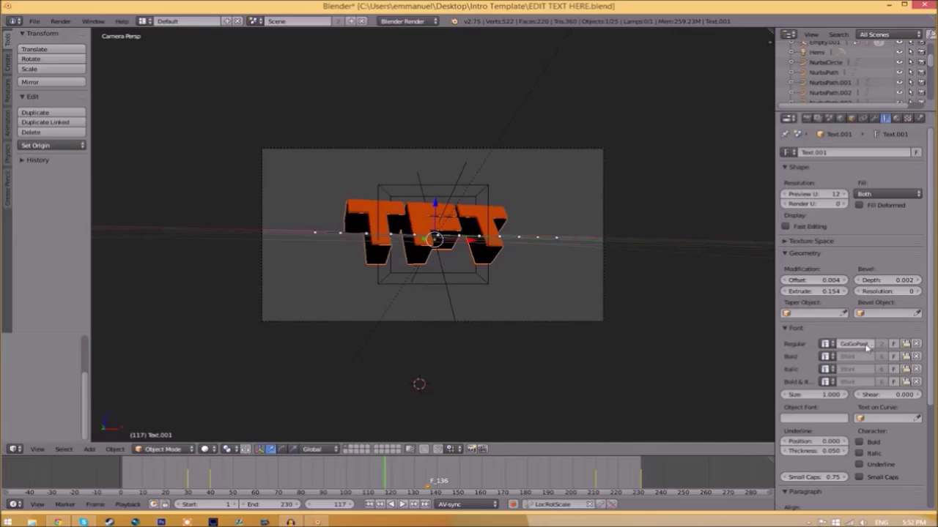
{"action": "left_click", "coordinate": [906, 344]}
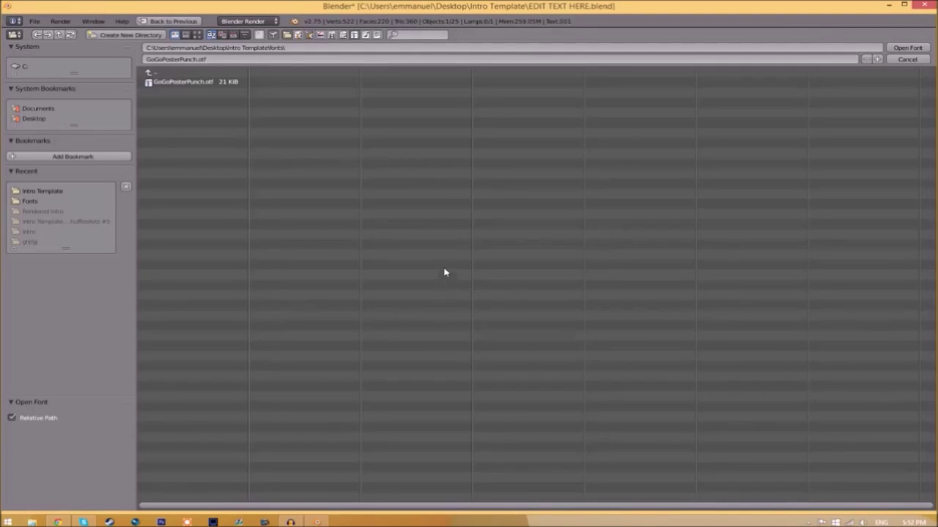
{"action": "left_click", "coordinate": [24, 66]}
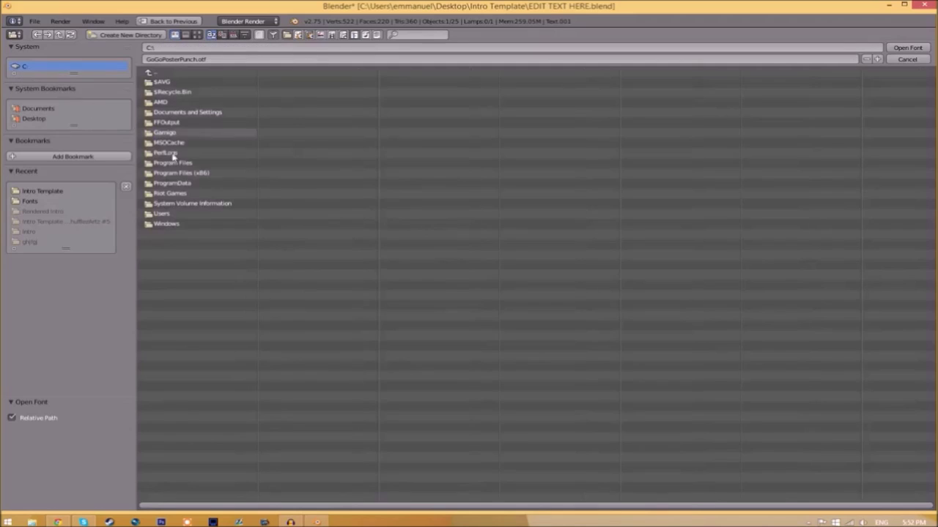
{"action": "left_click", "coordinate": [173, 224]}
{"action": "left_click", "coordinate": [164, 275]}
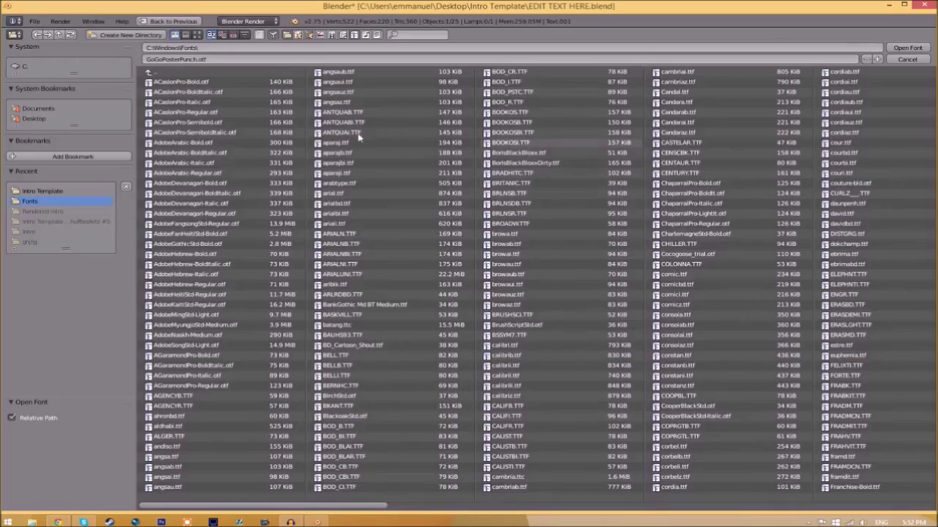
{"action": "left_click_drag", "start_coordinate": [268, 507], "coordinate": [830, 497]}
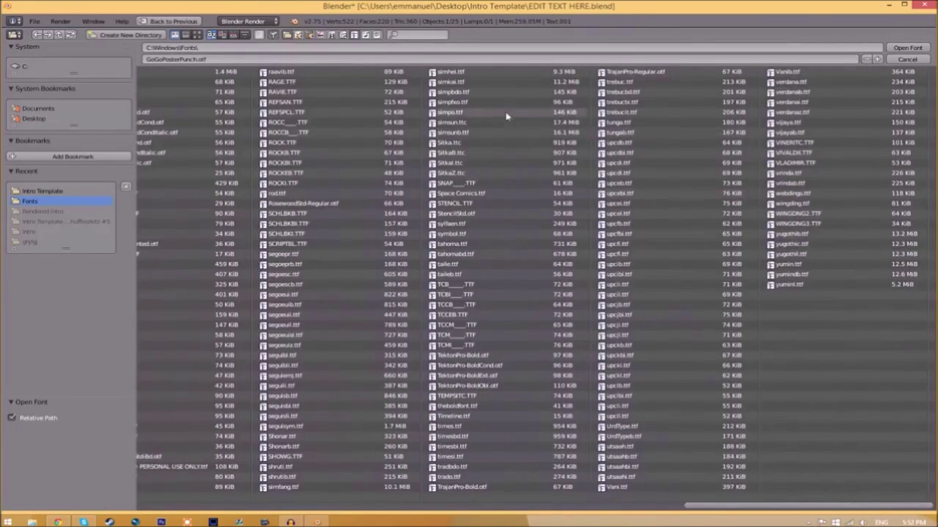
{"action": "left_click", "coordinate": [495, 193]}
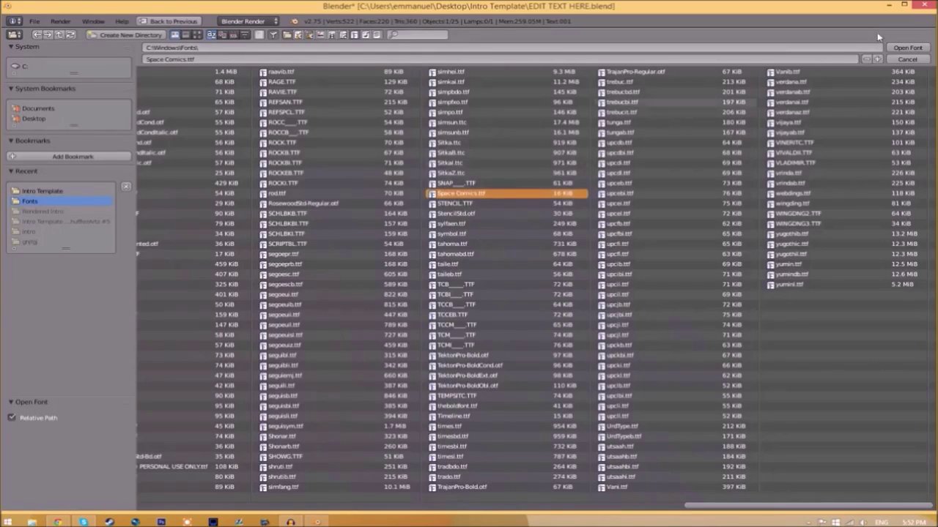
{"action": "left_click", "coordinate": [912, 48]}
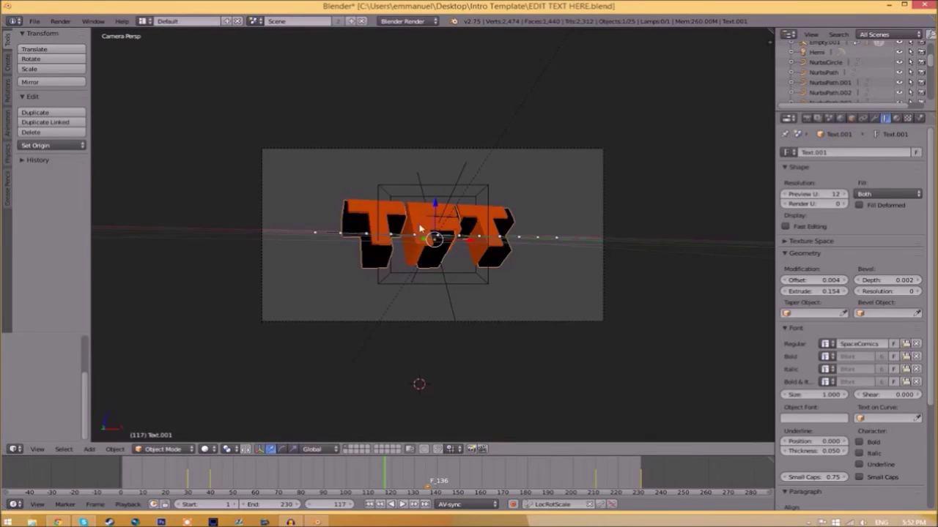
Step: Give the overlapping Text object the same Space Comics regular font
{"action": "right_click", "coordinate": [421, 230]}
{"action": "left_click", "coordinate": [905, 344]}
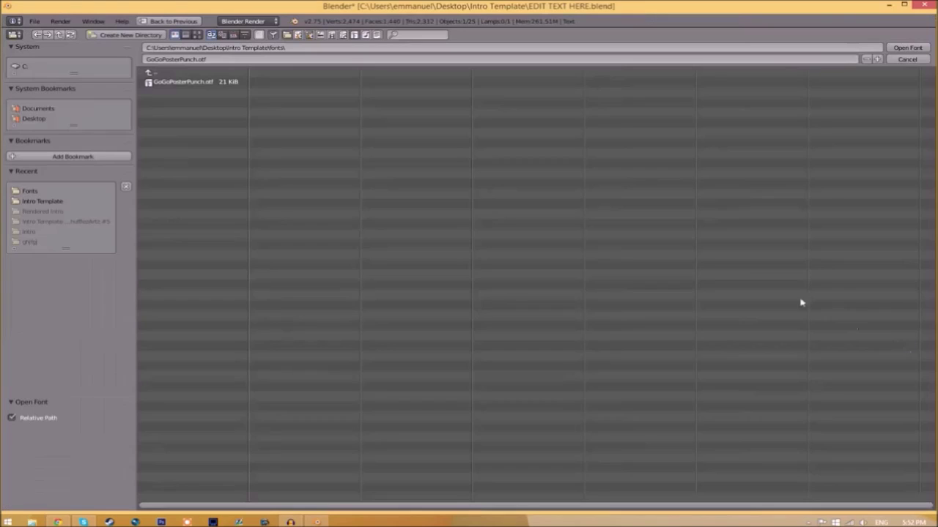
{"action": "left_click", "coordinate": [28, 67]}
{"action": "left_click", "coordinate": [166, 224]}
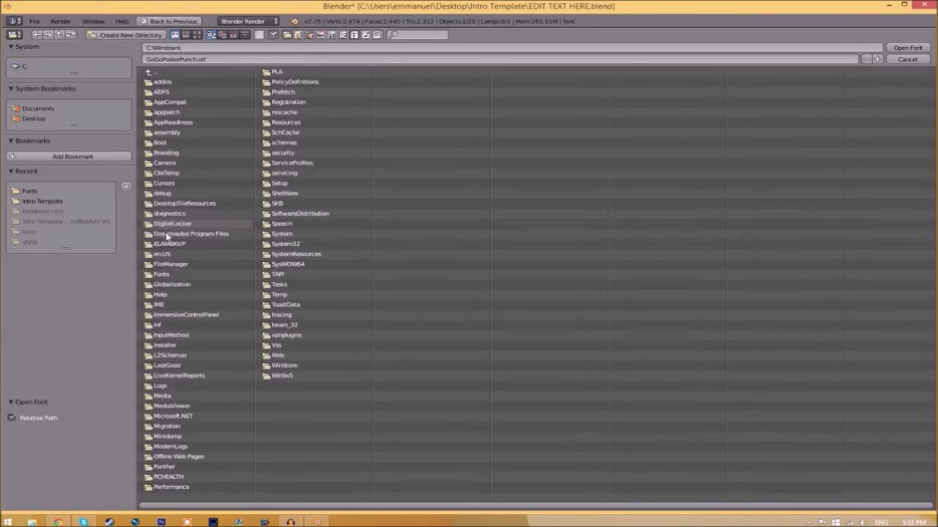
{"action": "left_click", "coordinate": [163, 274]}
{"action": "left_click", "coordinate": [450, 184]}
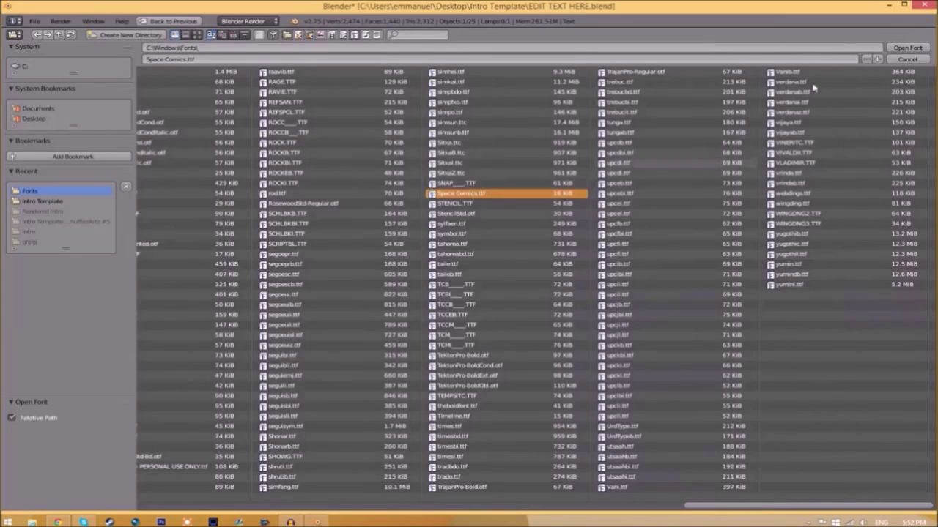
{"action": "left_click", "coordinate": [905, 47]}
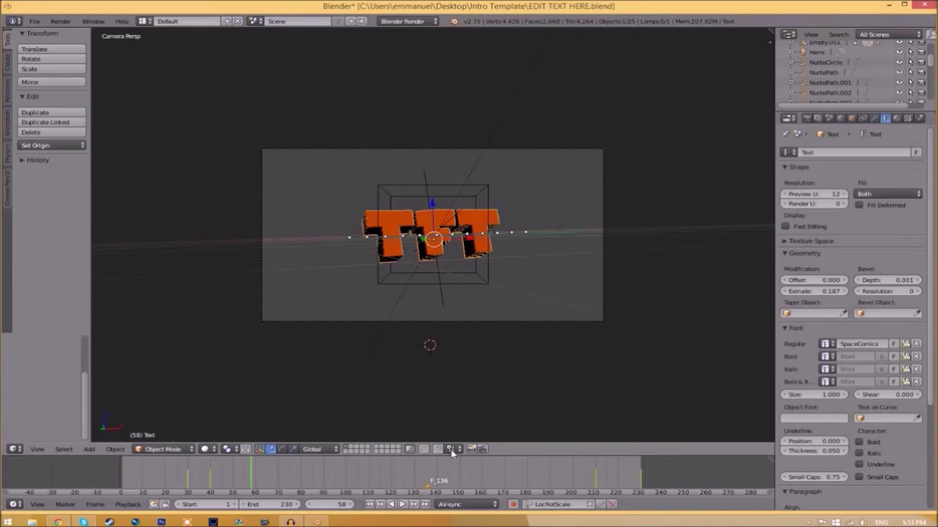
Step: Set the render output file format to MPEG with the MPEG-4 encoding container
{"action": "left_click", "coordinate": [808, 118]}
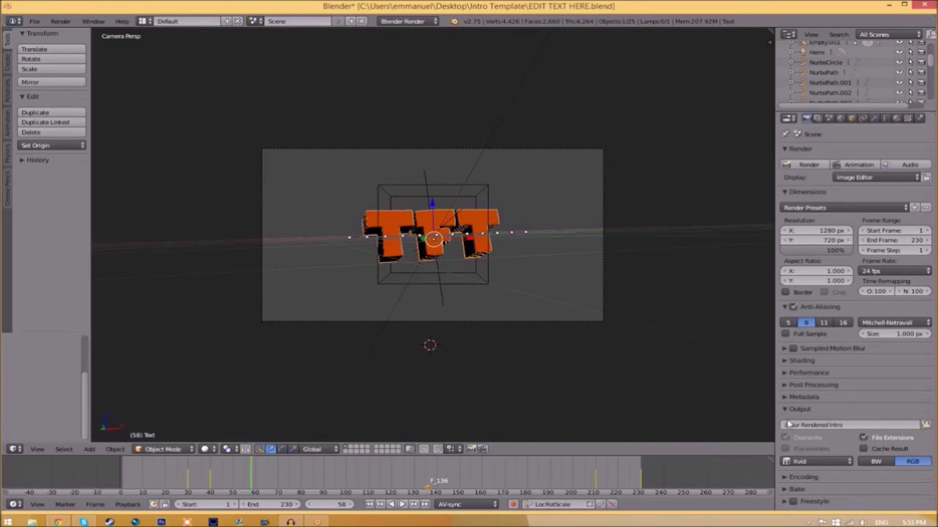
{"action": "left_click", "coordinate": [813, 462]}
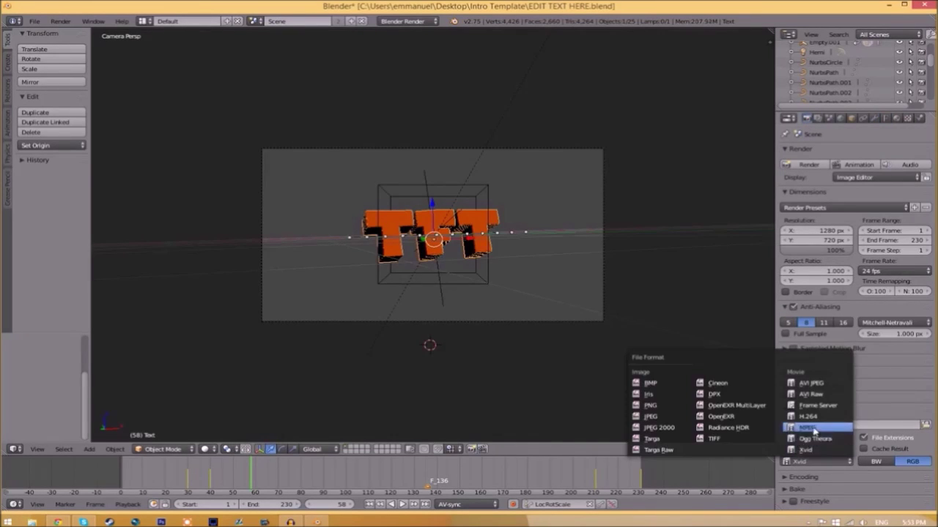
{"action": "left_click", "coordinate": [815, 430]}
{"action": "left_click", "coordinate": [788, 478]}
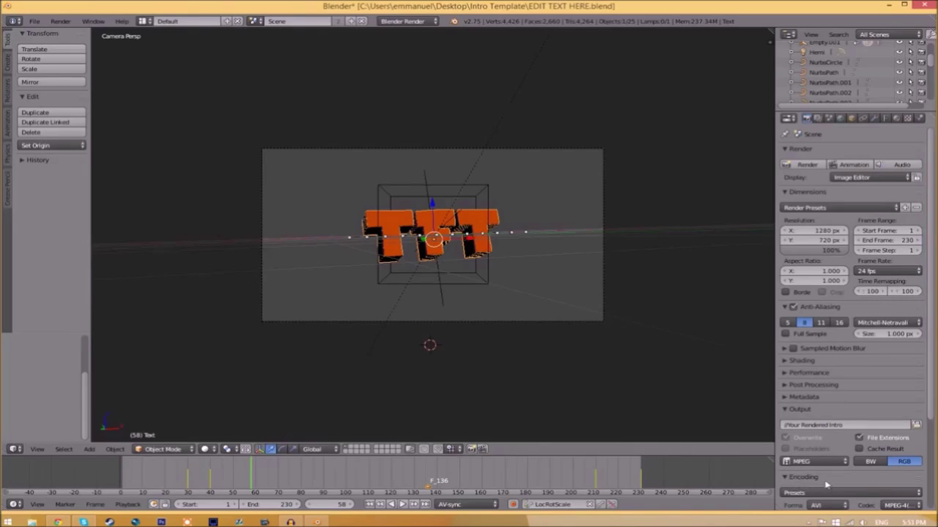
{"action": "scroll", "coordinate": [934, 409], "scroll_direction": "down", "scroll_amount": 5}
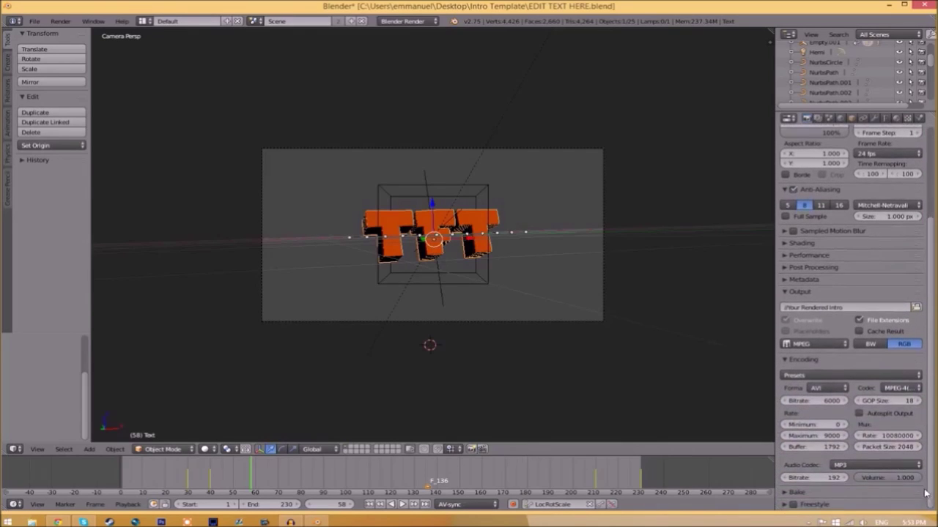
{"action": "left_click", "coordinate": [827, 389]}
{"action": "left_click", "coordinate": [824, 361]}
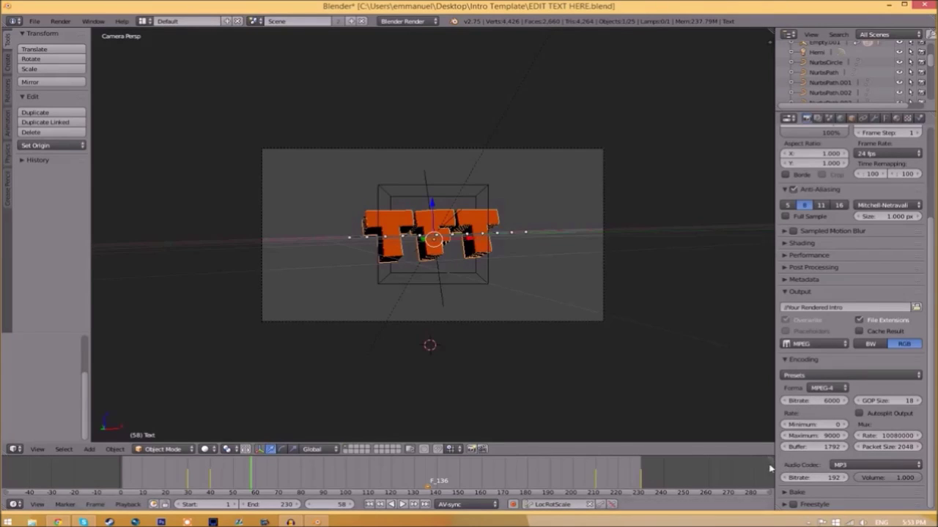
{"action": "scroll", "coordinate": [843, 447], "scroll_direction": "up", "scroll_amount": 5}
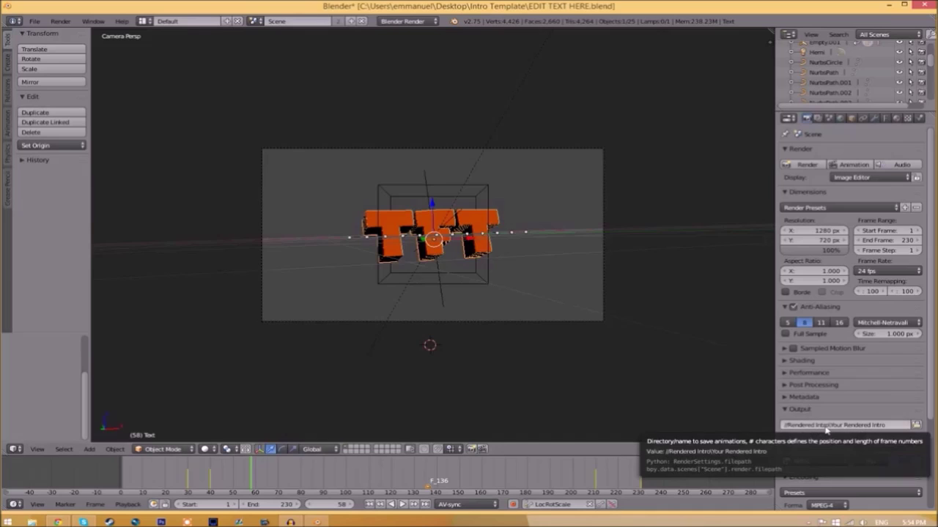
Step: Set the render output path to INTRO TEMPLATE inside the Rendered Intro folder
{"action": "left_click", "coordinate": [917, 426]}
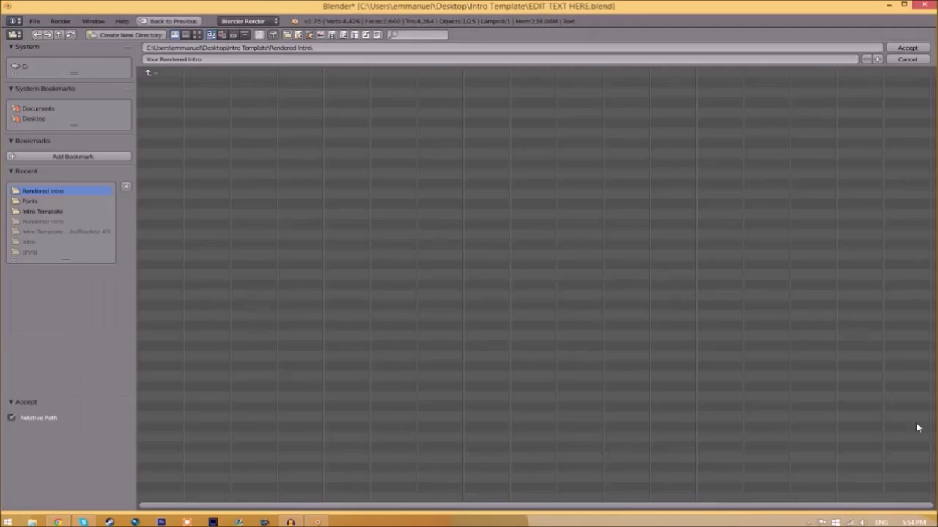
{"action": "key", "text": "BackSpace"}
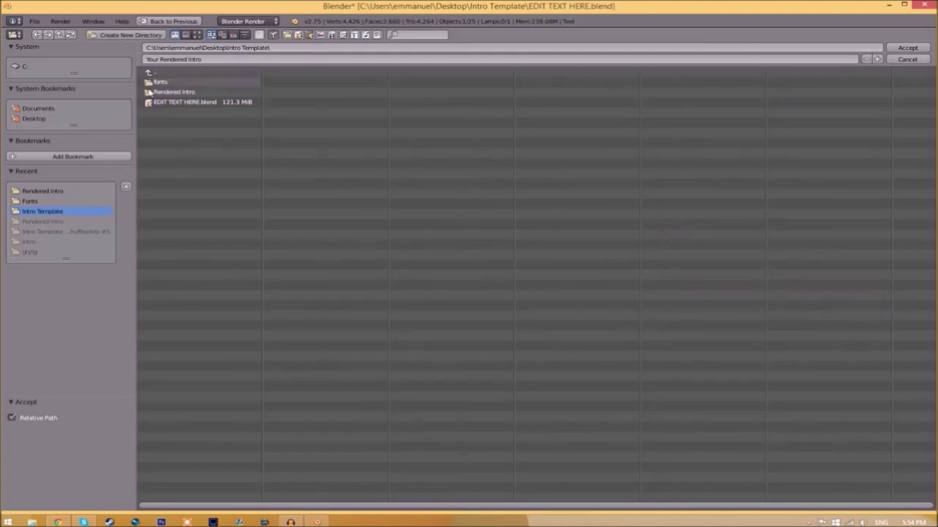
{"action": "left_click", "coordinate": [170, 93]}
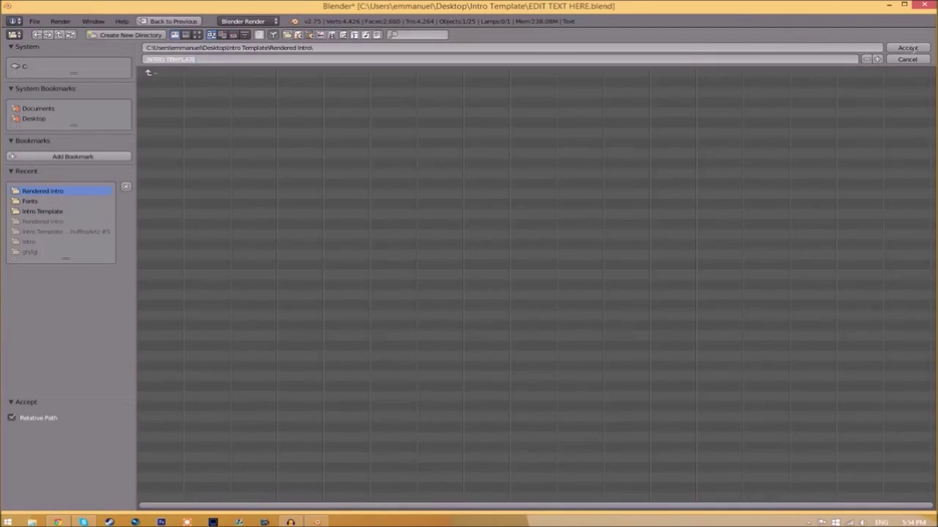
{"action": "left_click", "coordinate": [908, 48]}
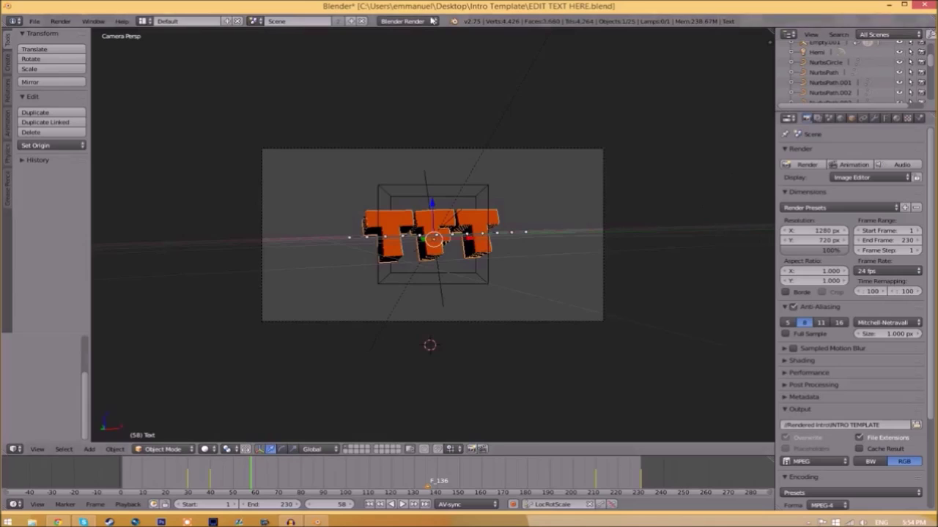
Step: Check the output path, then start Render Animation for the whole intro
{"action": "left_click", "coordinate": [916, 424]}
{"action": "key", "text": "Escape"}
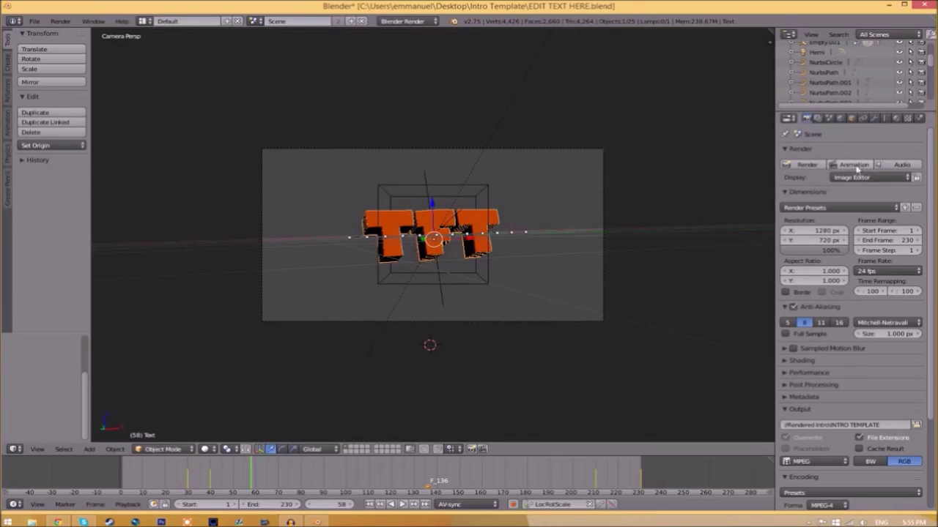
{"action": "left_click", "coordinate": [60, 20]}
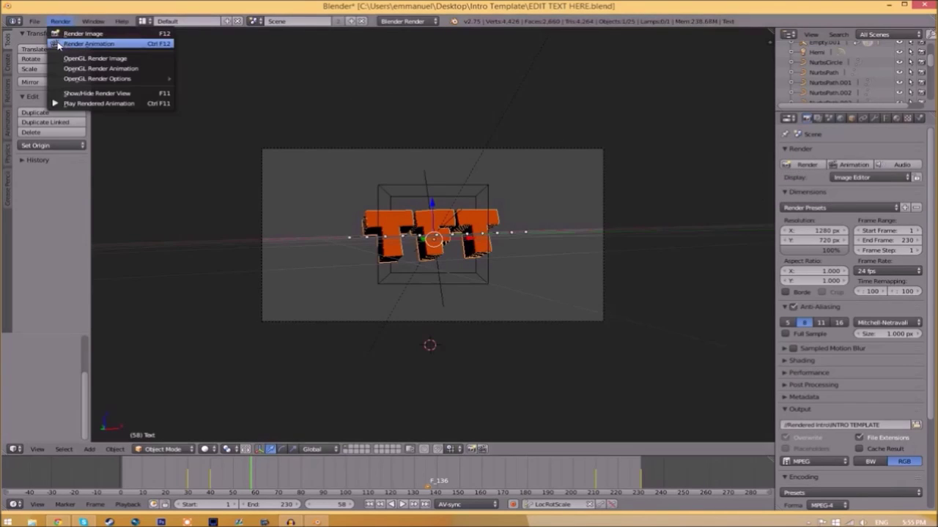
{"action": "left_click", "coordinate": [69, 44]}
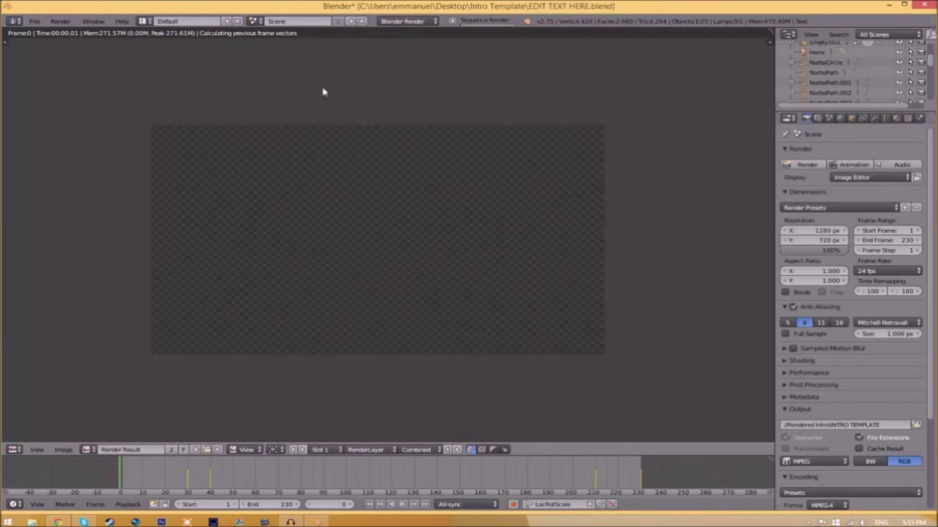